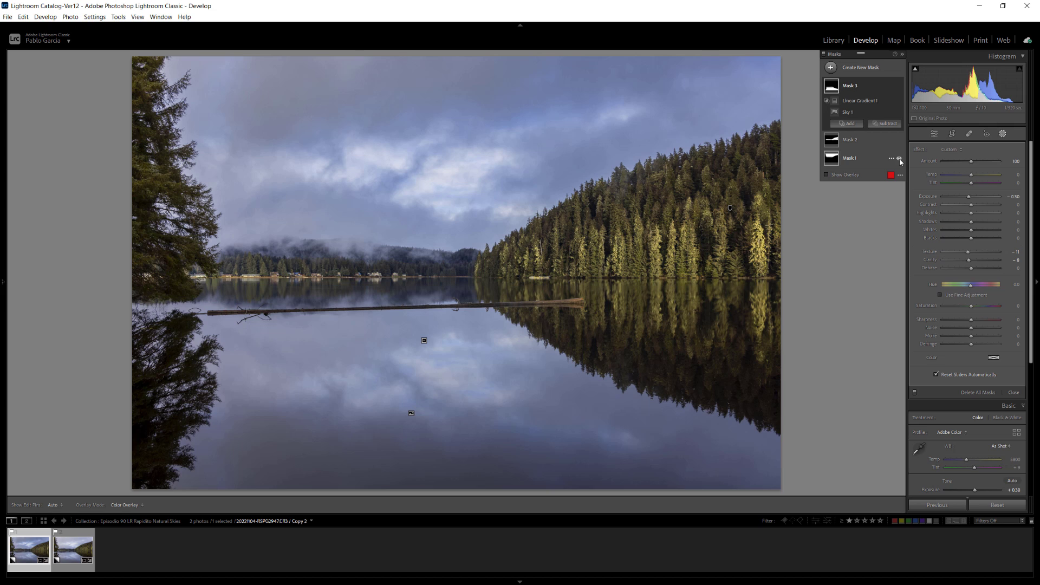
# Close the Masking panel and show the lighter Copy 1 of the lake photo.
pyautogui.click(899, 160)
pyautogui.click(899, 159)
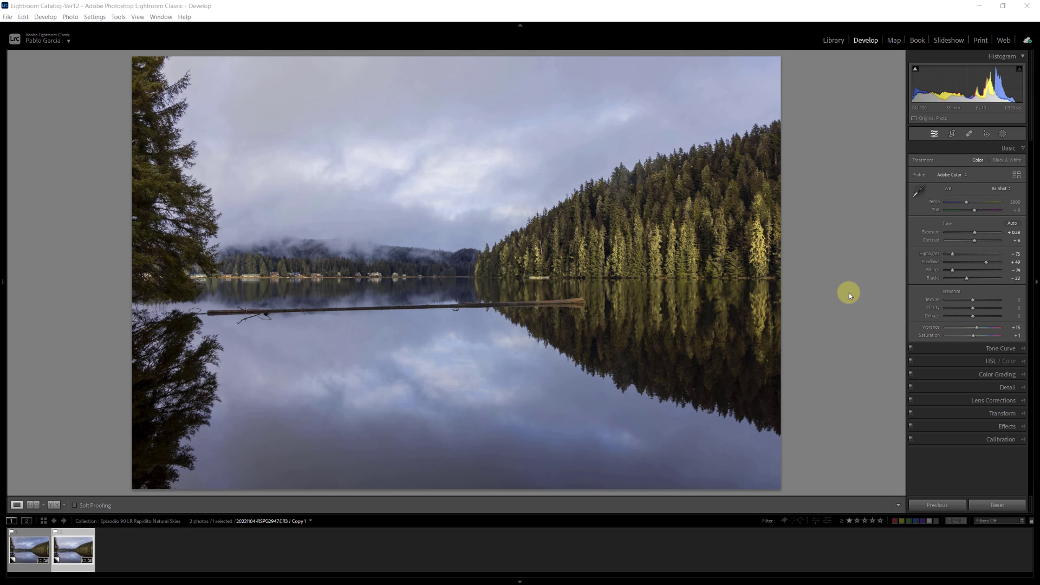
pyautogui.click(33, 536)
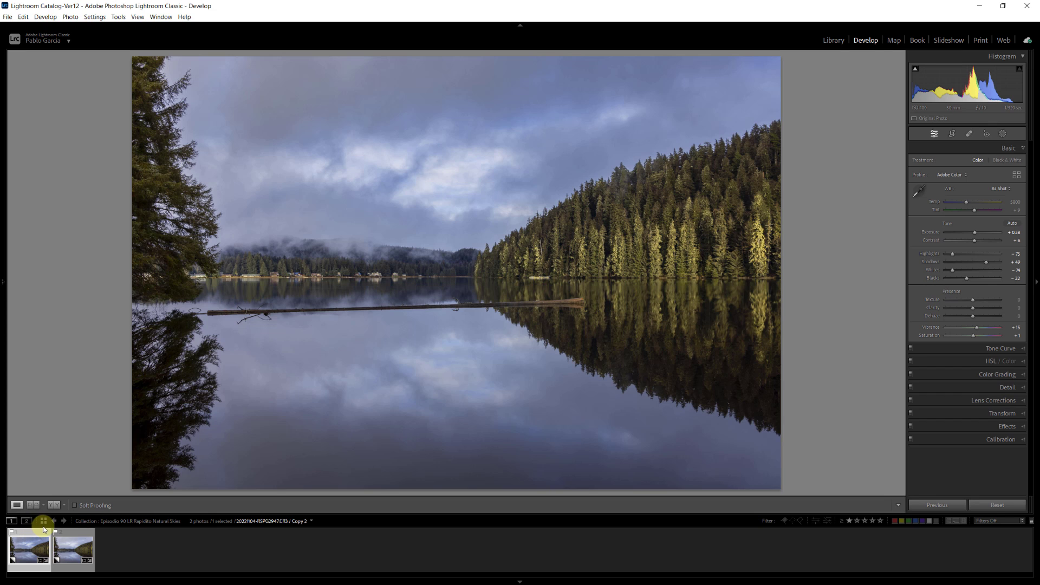
pyautogui.click(73, 536)
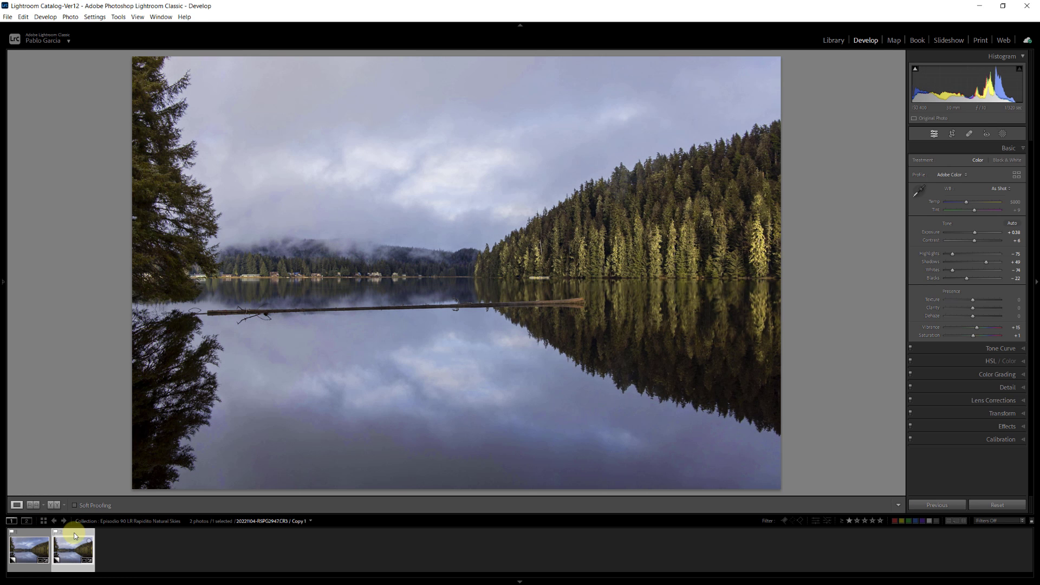
pyautogui.click(25, 532)
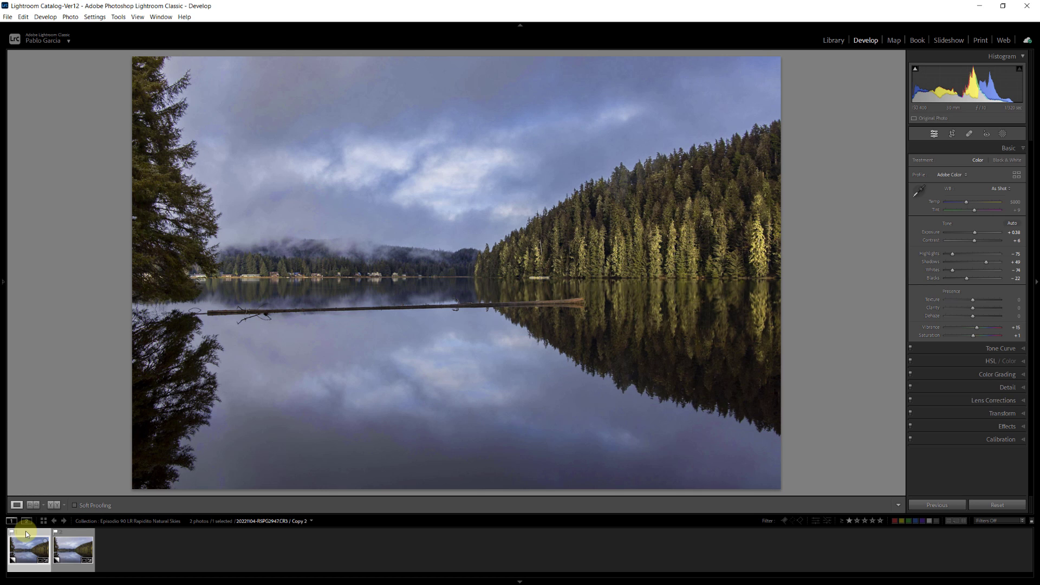
pyautogui.click(75, 536)
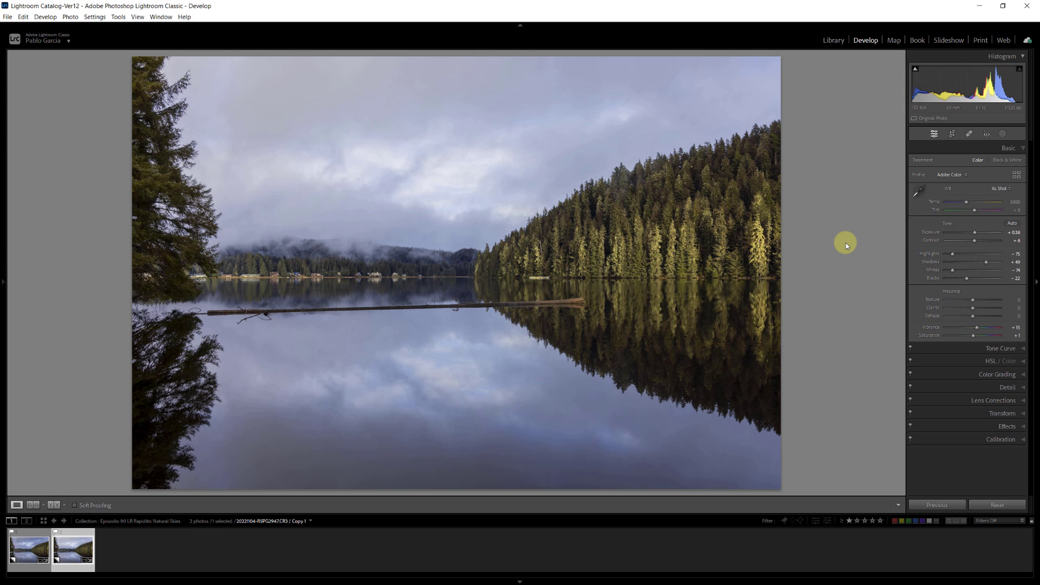
# Add a Select Sky mask, Mask 1, over the sky of the Copy 1 lake photo.
pyautogui.click(1002, 135)
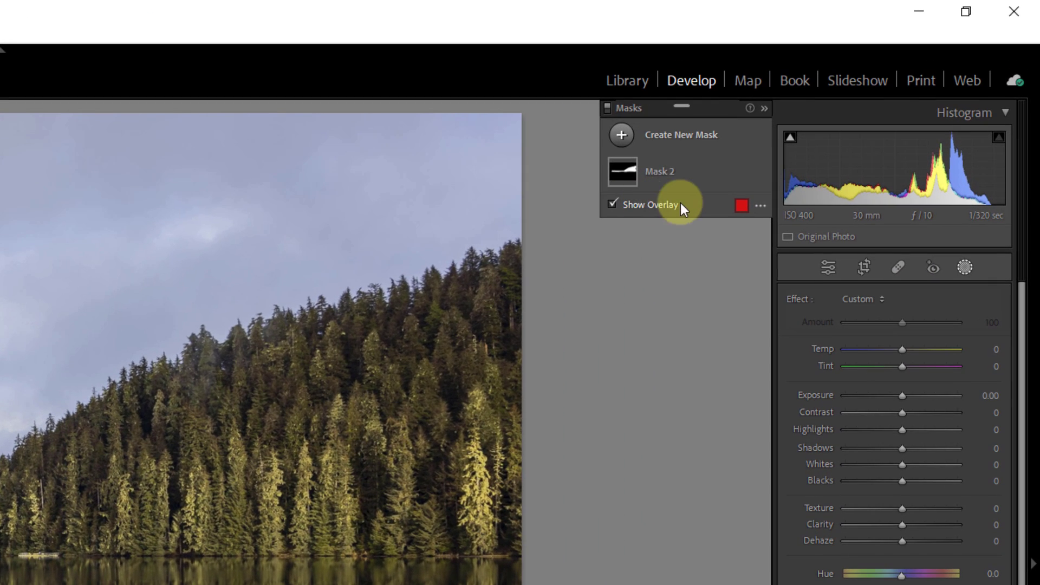
pyautogui.moveTo(652, 173)
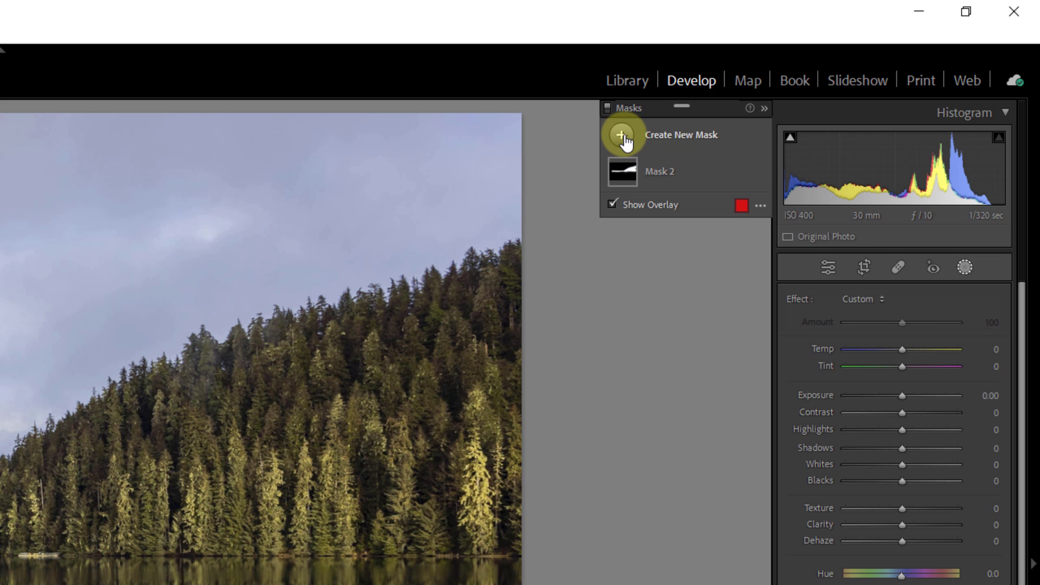
pyautogui.click(621, 136)
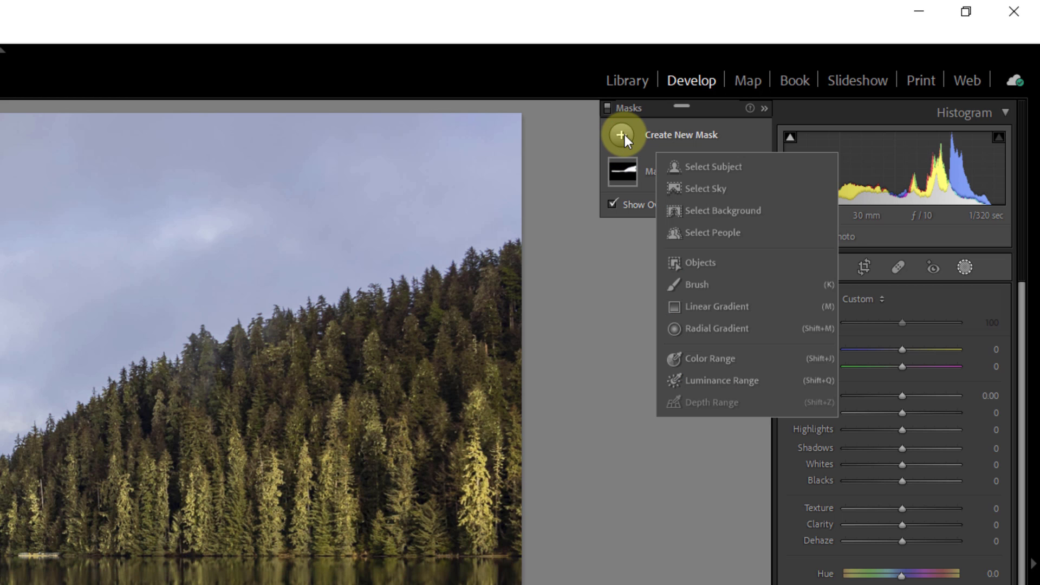
pyautogui.click(675, 187)
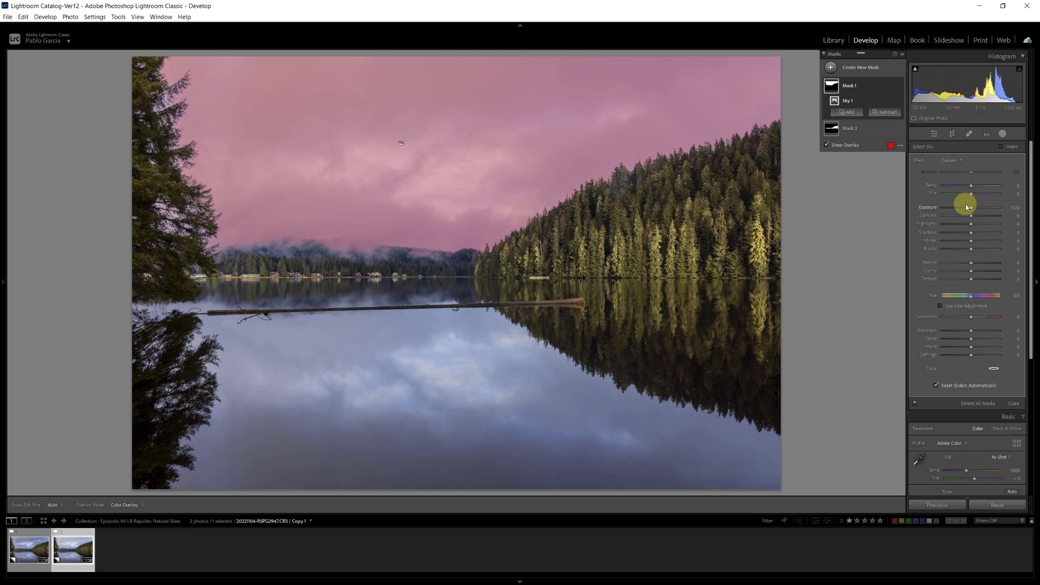
# Give the sky mask Exposure -0.55, Clarity 22, Dehaze 15 and Saturation -11.
pyautogui.moveTo(971, 207); pyautogui.dragTo(968, 211)
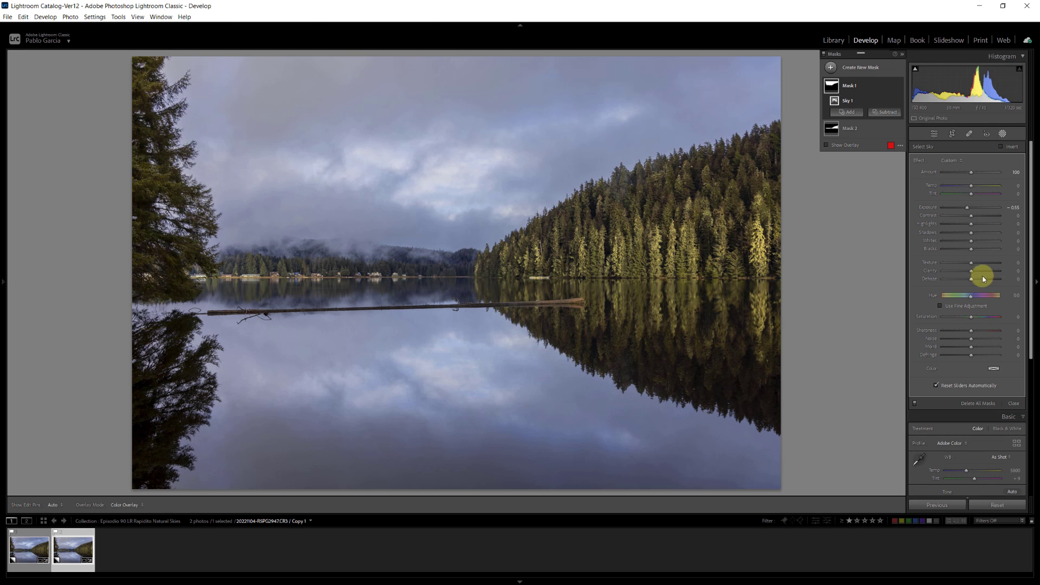
pyautogui.moveTo(968, 273)
pyautogui.mouseDown()
pyautogui.moveTo(980, 272)
pyautogui.moveTo(973, 277)
pyautogui.mouseUp()
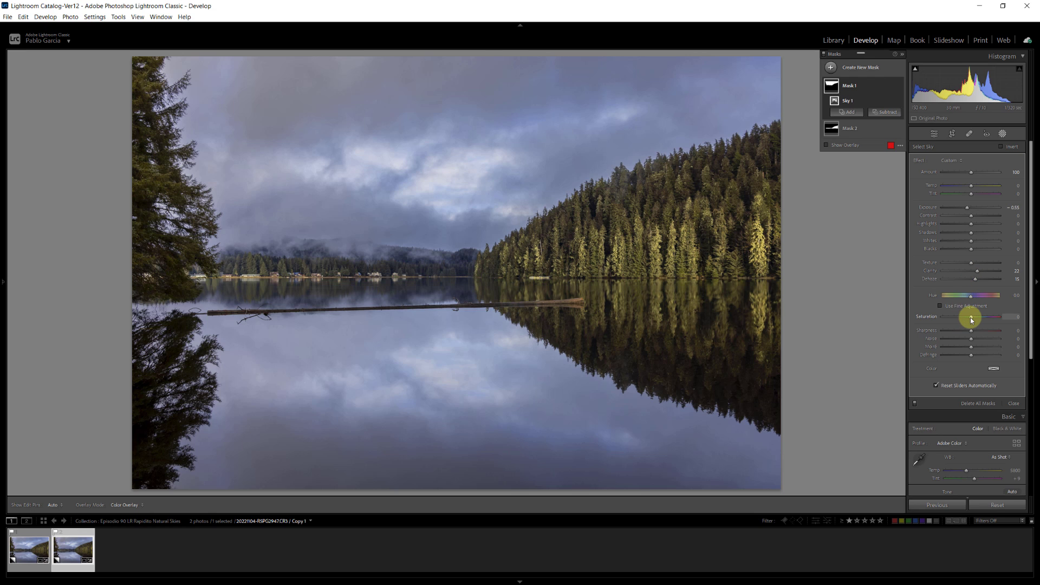
pyautogui.moveTo(970, 317); pyautogui.dragTo(967, 317)
# Toggle Mask 1 off and on to compare the darkened sky with the original.
pyautogui.click(899, 86)
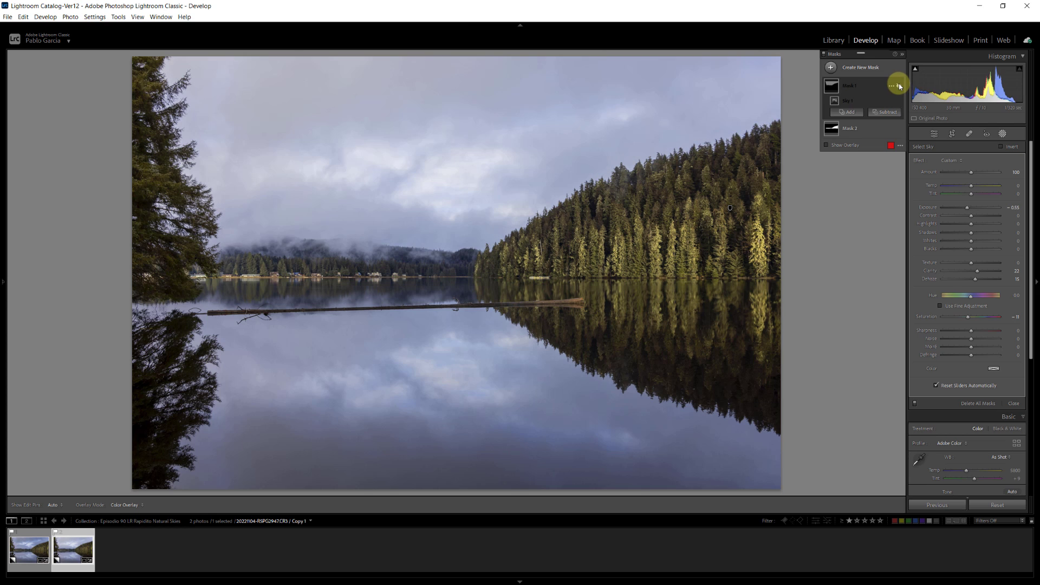
pyautogui.click(899, 87)
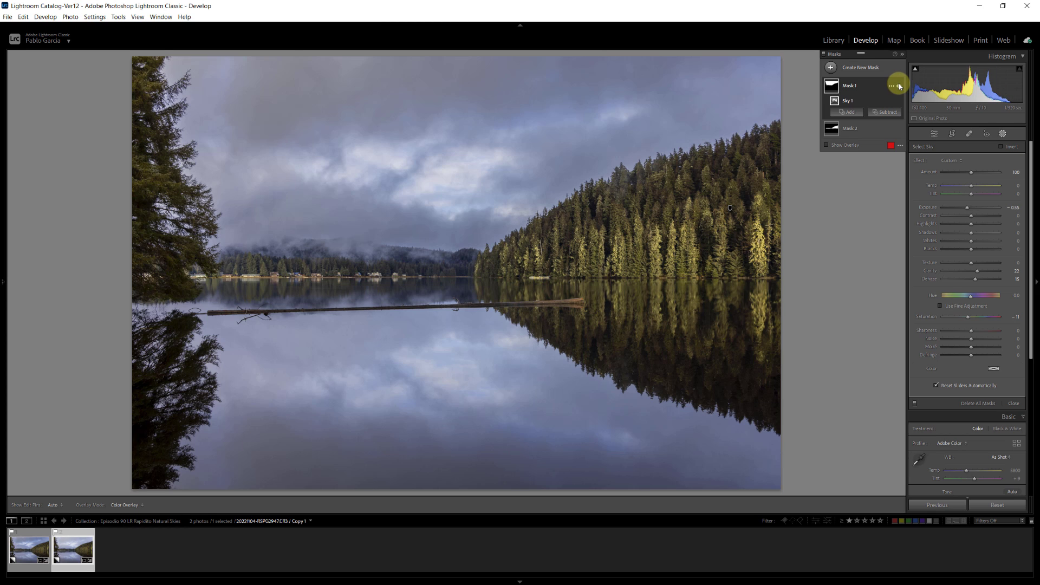
pyautogui.click(899, 86)
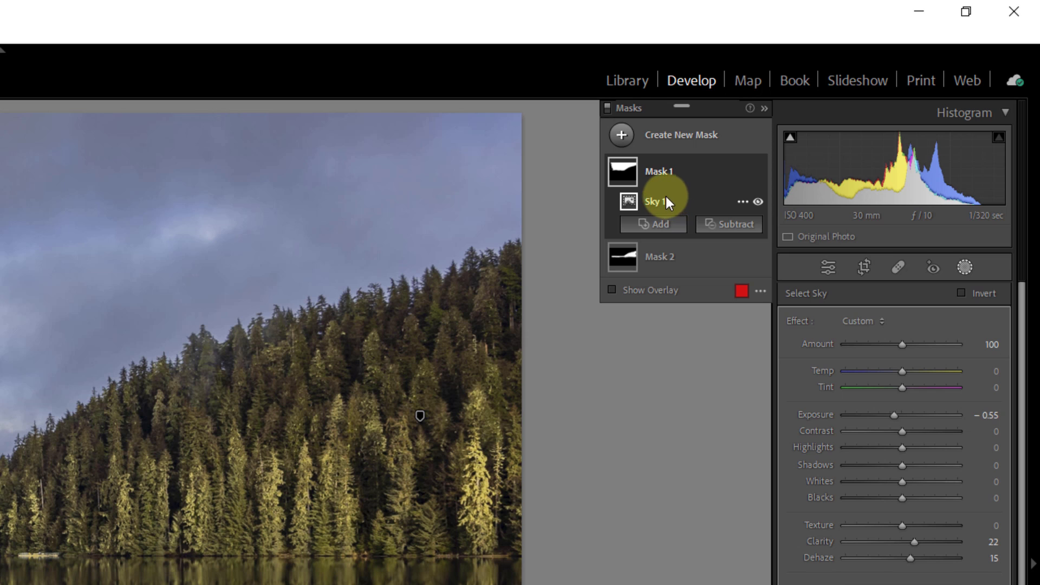
# Hold Alt to turn the sky mask's Add/Subtract into Intersect and bring up its mask choices.
pyautogui.click(742, 202)
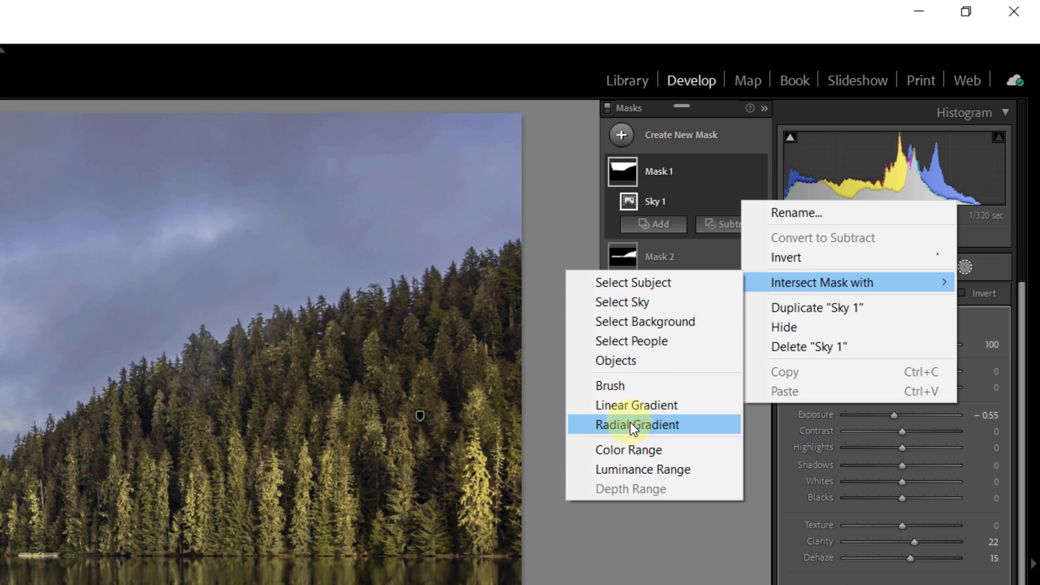
pyautogui.click(560, 176)
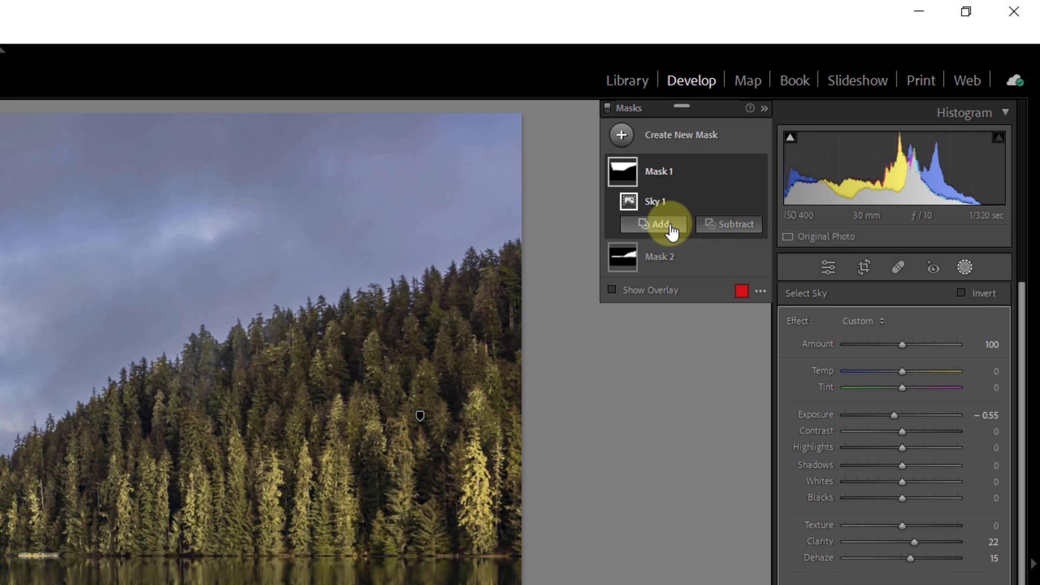
pyautogui.press('alt')
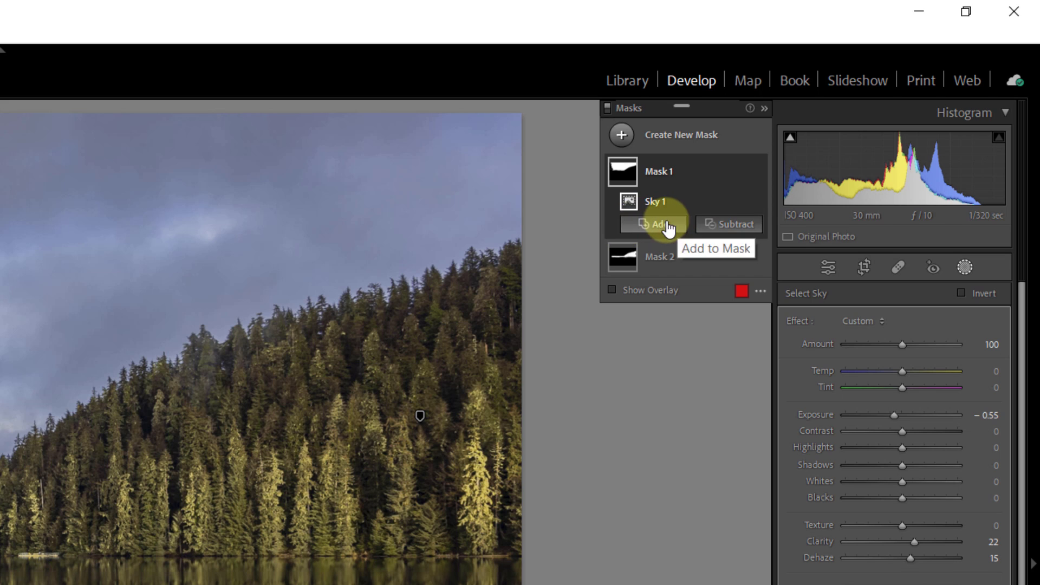
pyautogui.press('alt')
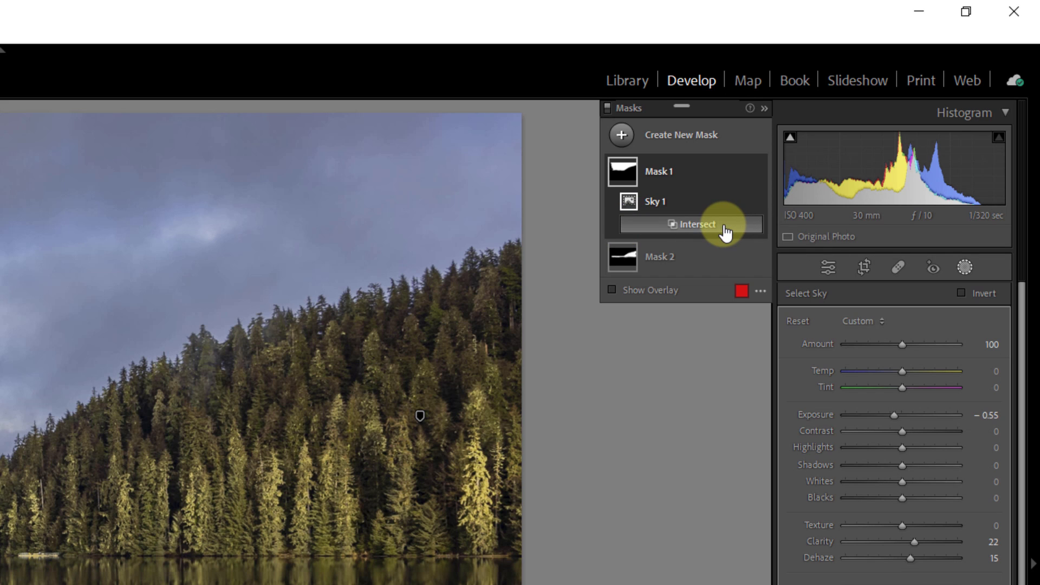
pyautogui.keyDown('alt'); pyautogui.click(724, 226); pyautogui.keyUp('alt')
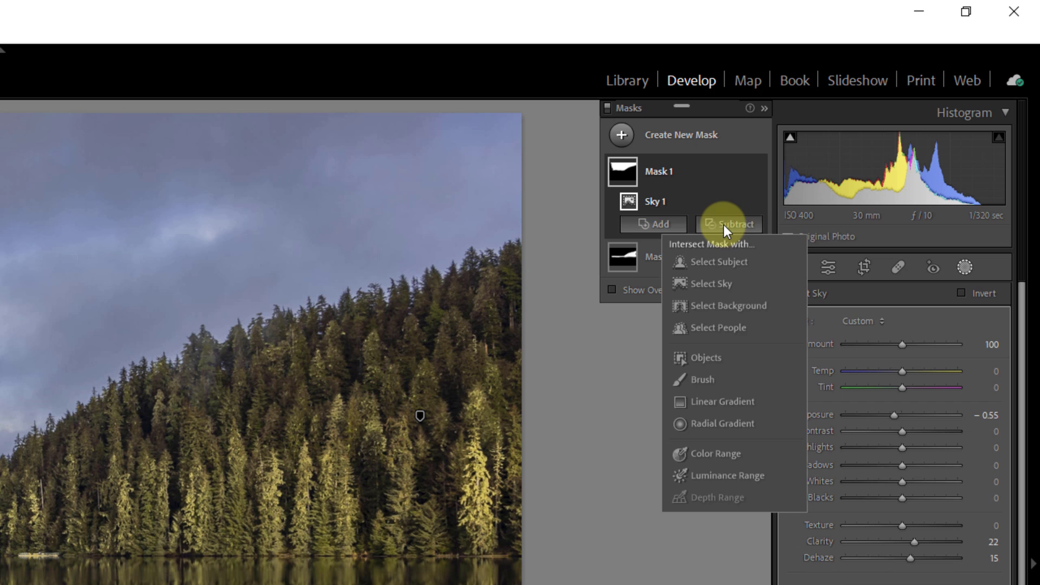
# Intersect the sky mask with a linear gradient, shifting its centre and feather lines down toward the horizon.
pyautogui.click(717, 407)
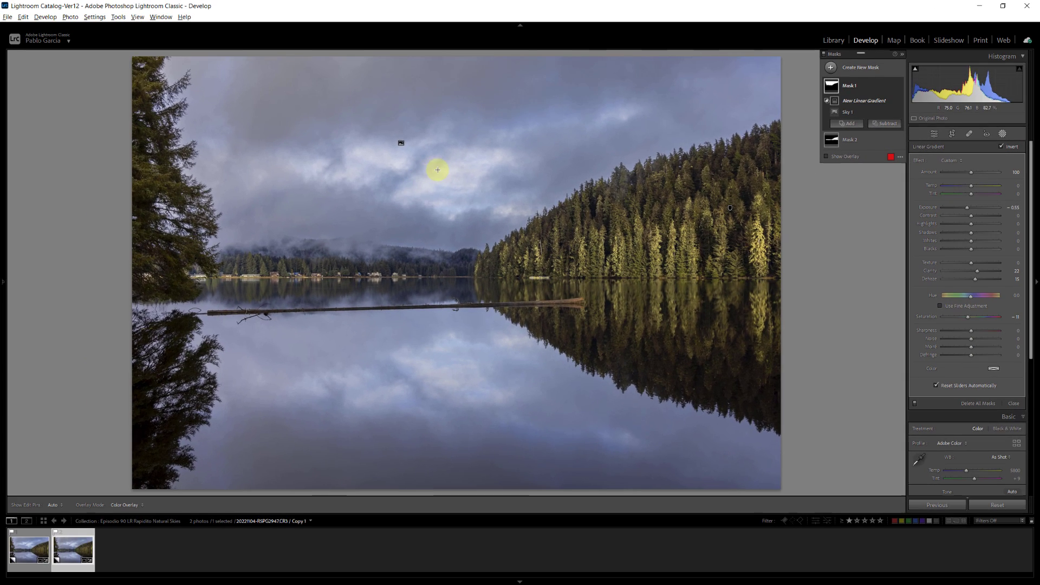
pyautogui.moveTo(428, 143); pyautogui.dragTo(430, 271)
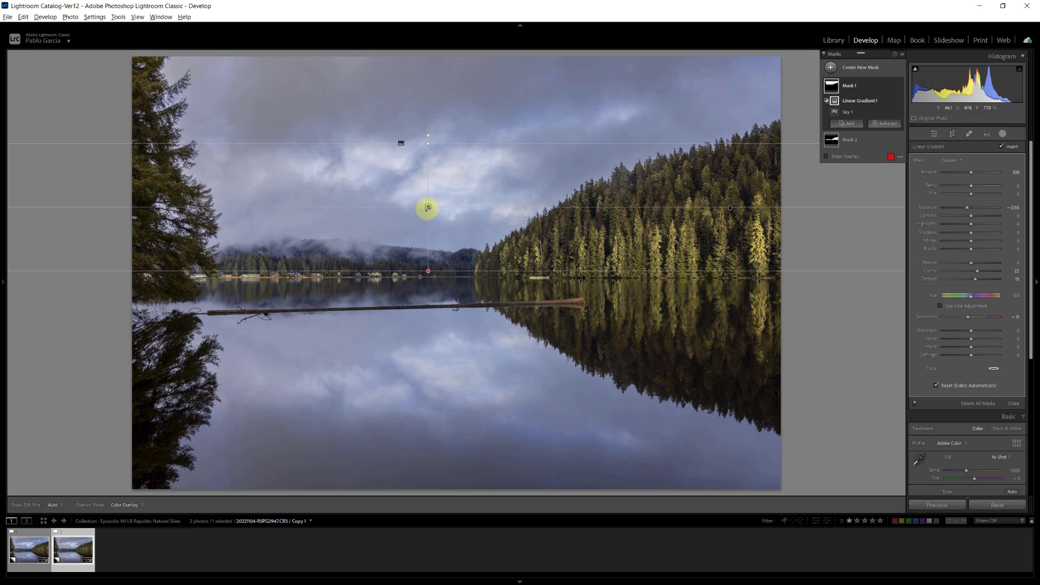
pyautogui.moveTo(427, 208)
pyautogui.moveTo(430, 206); pyautogui.dragTo(426, 185)
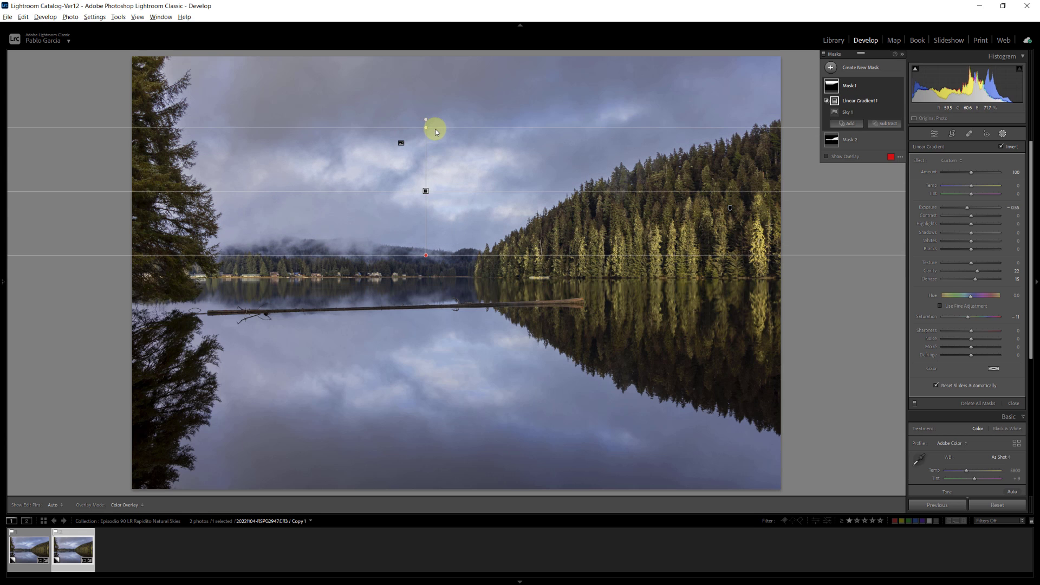
pyautogui.moveTo(427, 130); pyautogui.dragTo(401, 153)
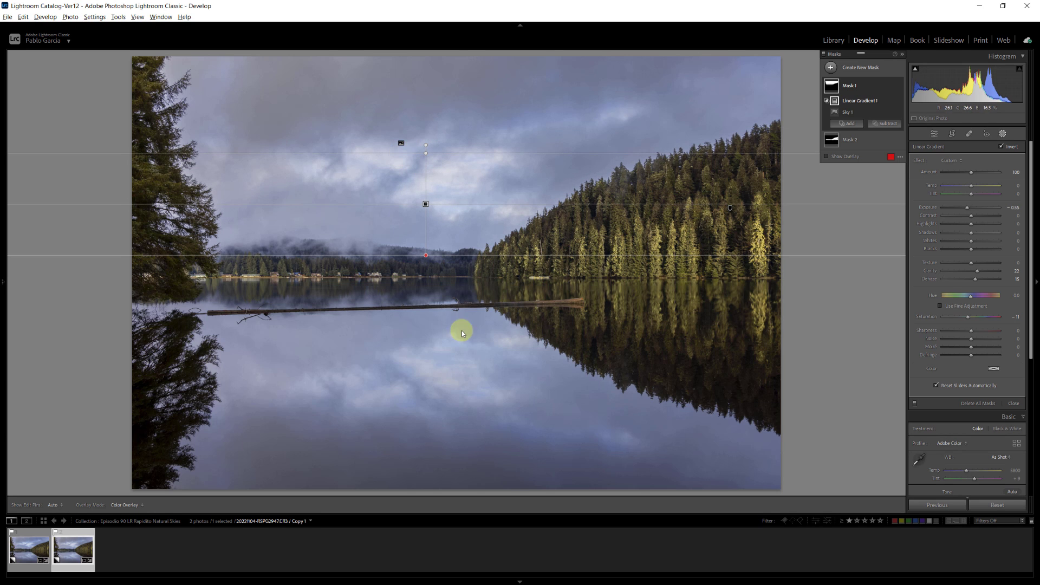
pyautogui.moveTo(431, 254); pyautogui.dragTo(423, 265)
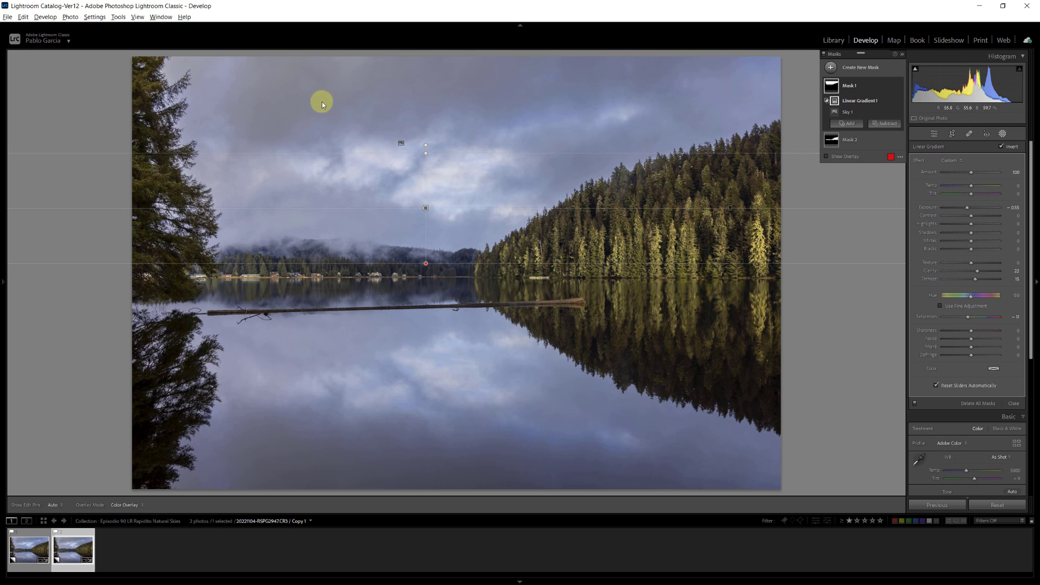
pyautogui.press('o')
pyautogui.press('o')
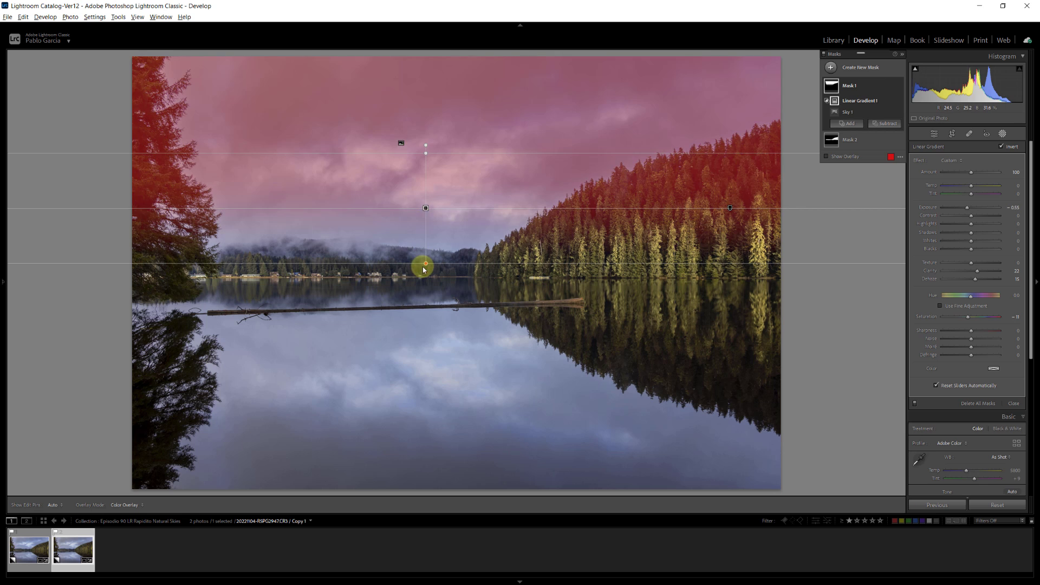
pyautogui.moveTo(425, 263); pyautogui.dragTo(426, 269)
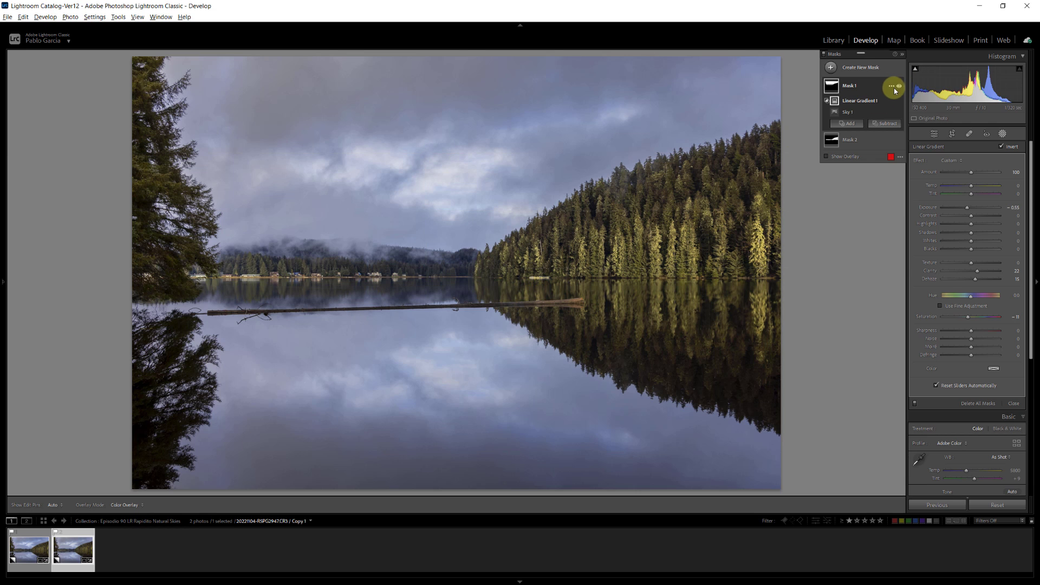
pyautogui.click(899, 87)
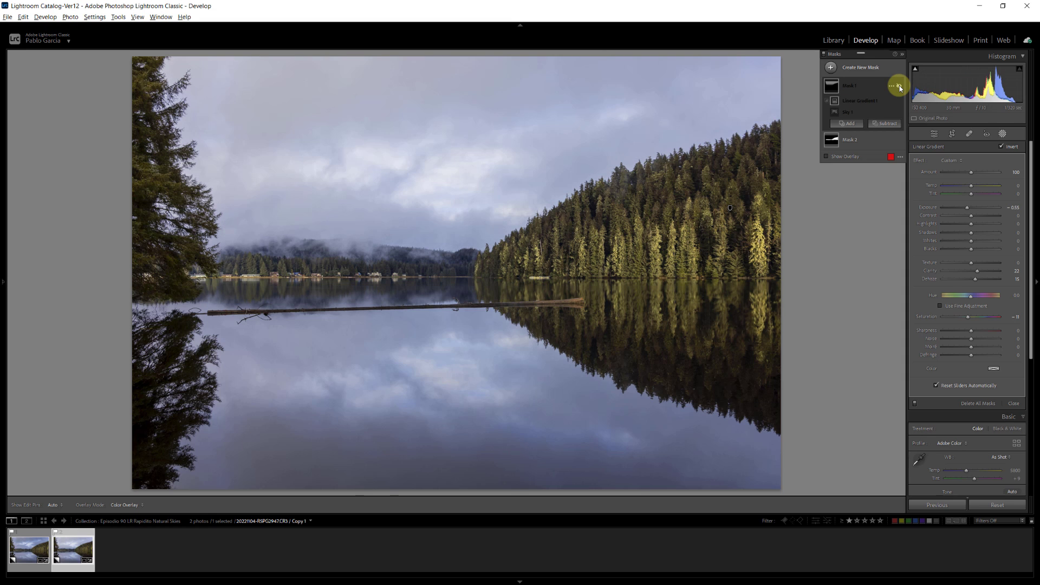
pyautogui.click(899, 87)
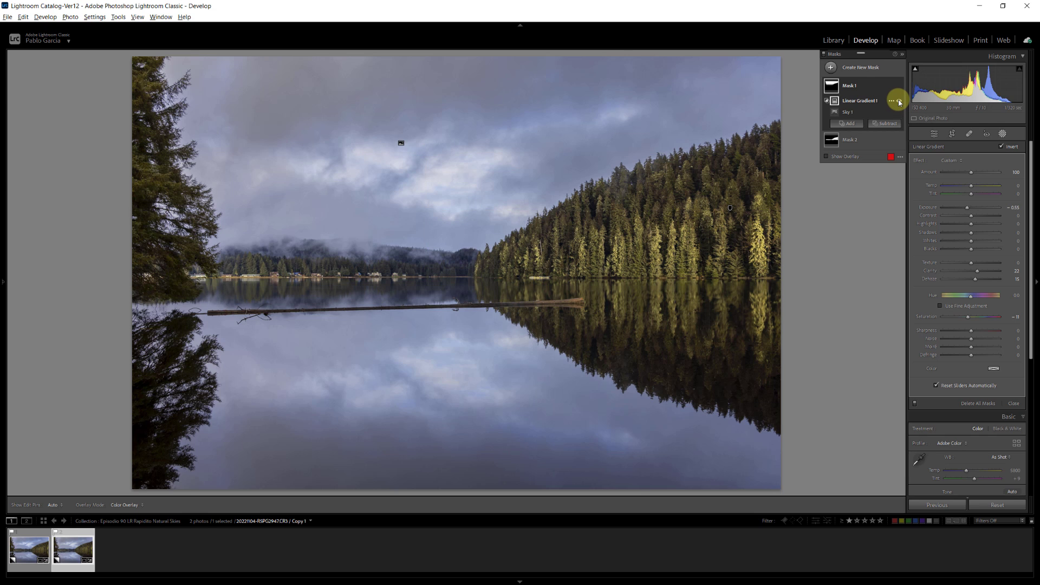
pyautogui.click(899, 102)
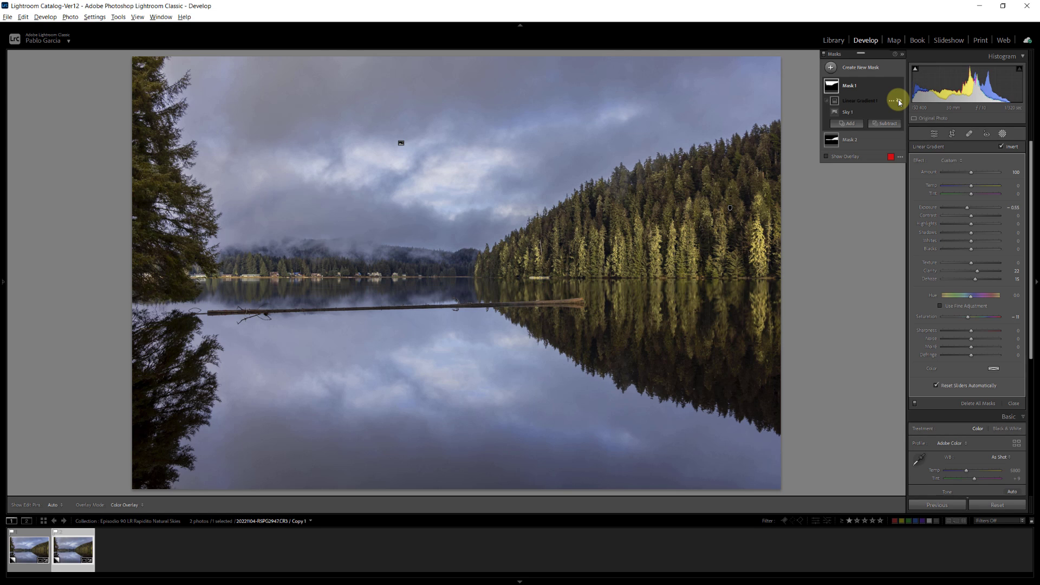
pyautogui.click(899, 102)
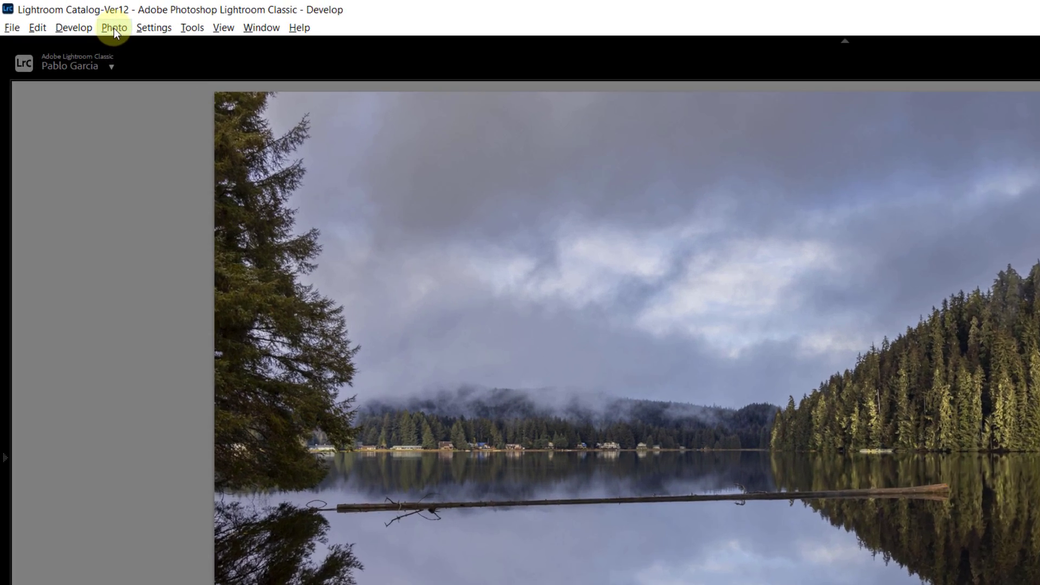
# Flip the photo vertically and add a Select Sky mask, Mask 3, over the reflection.
pyautogui.click(71, 18)
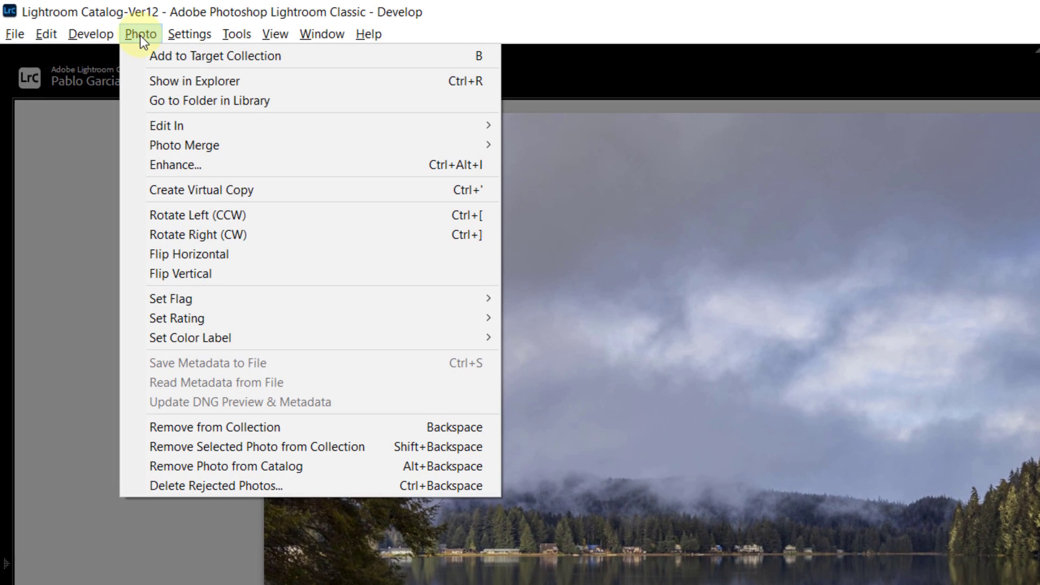
pyautogui.click(168, 273)
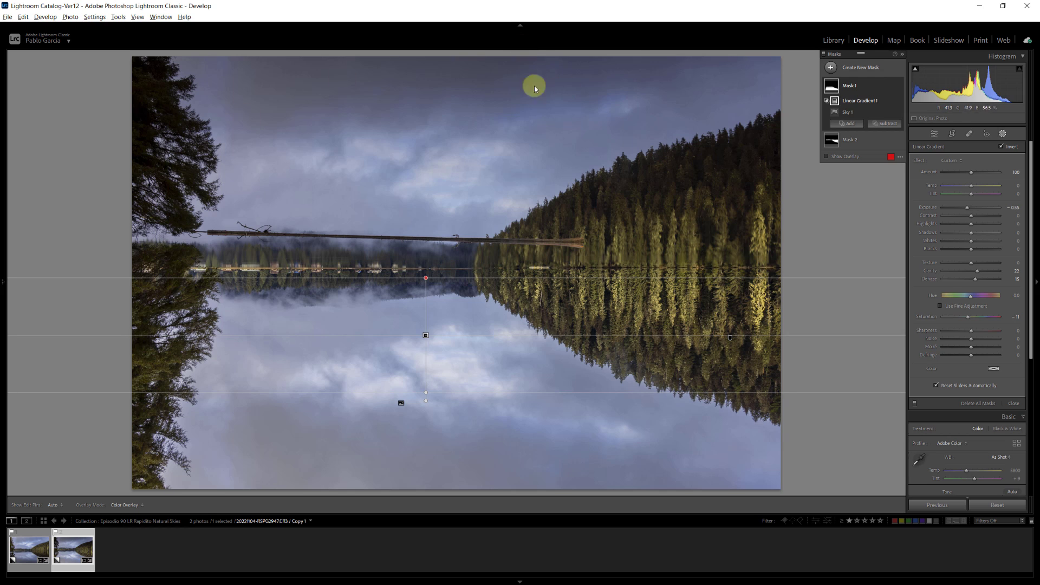
pyautogui.click(831, 67)
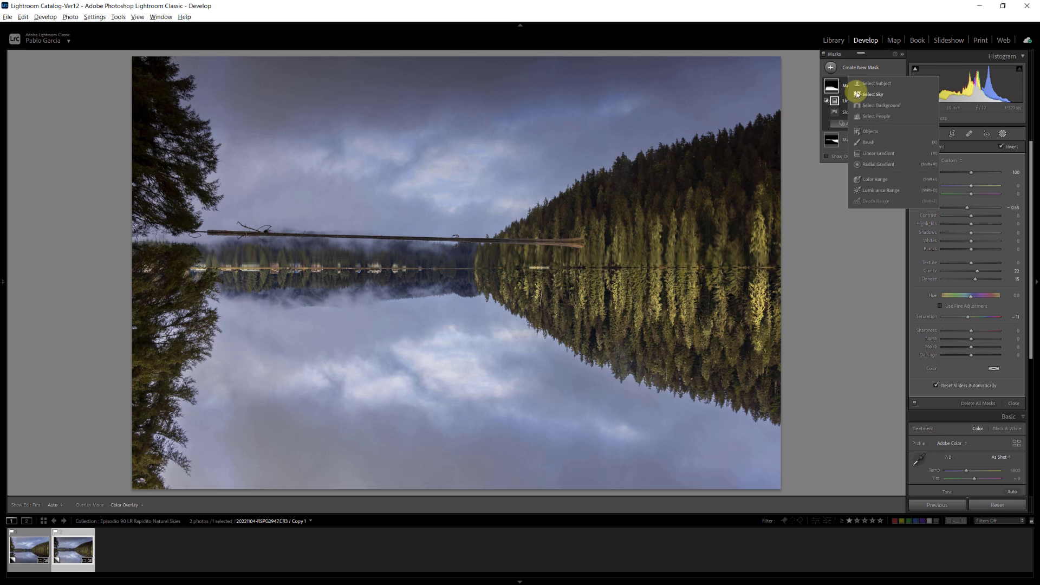
pyautogui.click(858, 94)
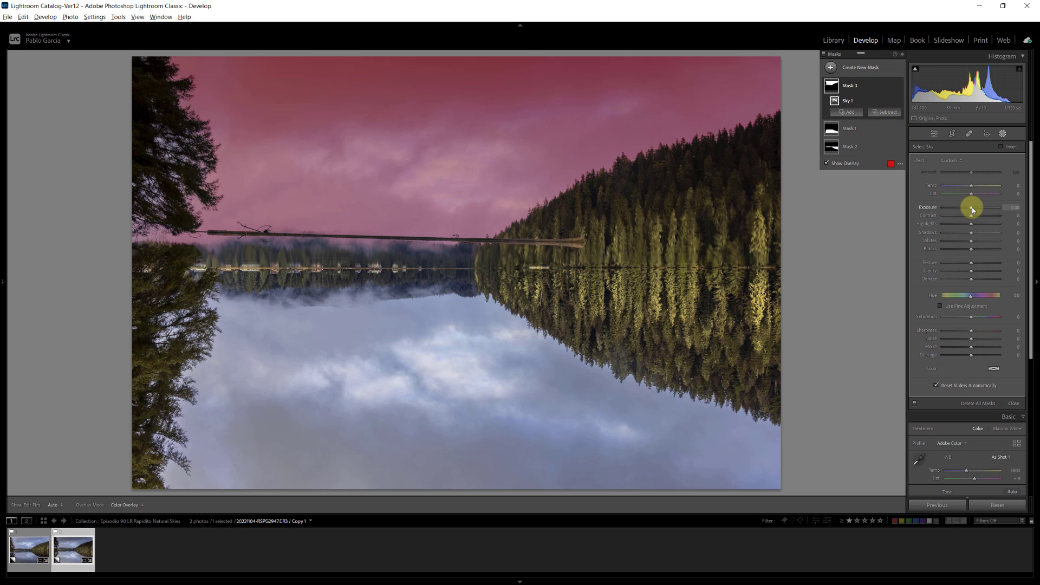
# Lower Mask 3's Exposure to -0.26 and reduce its Texture and Clarity.
pyautogui.moveTo(972, 208); pyautogui.dragTo(969, 274)
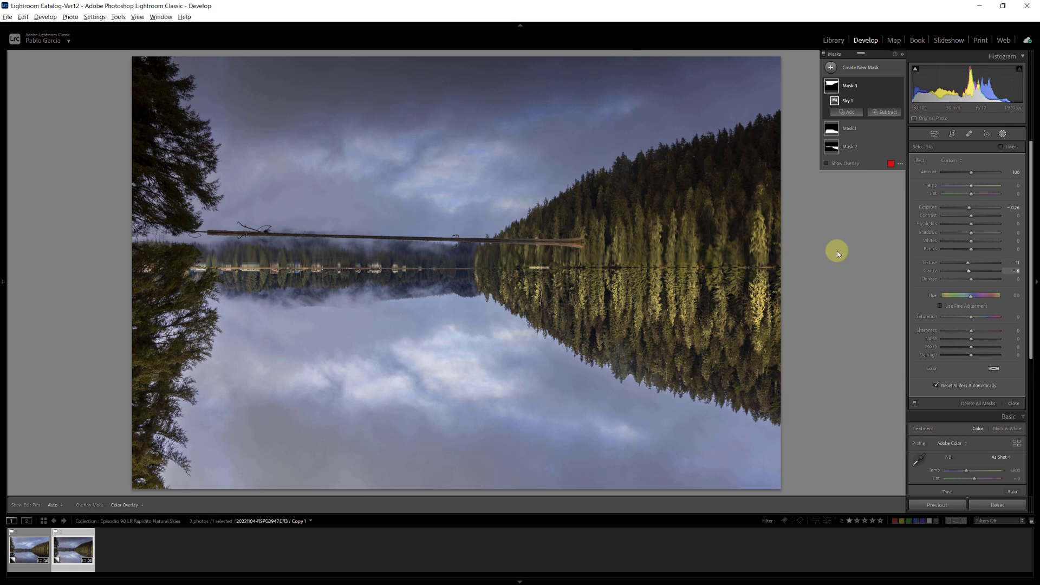
pyautogui.click(853, 153)
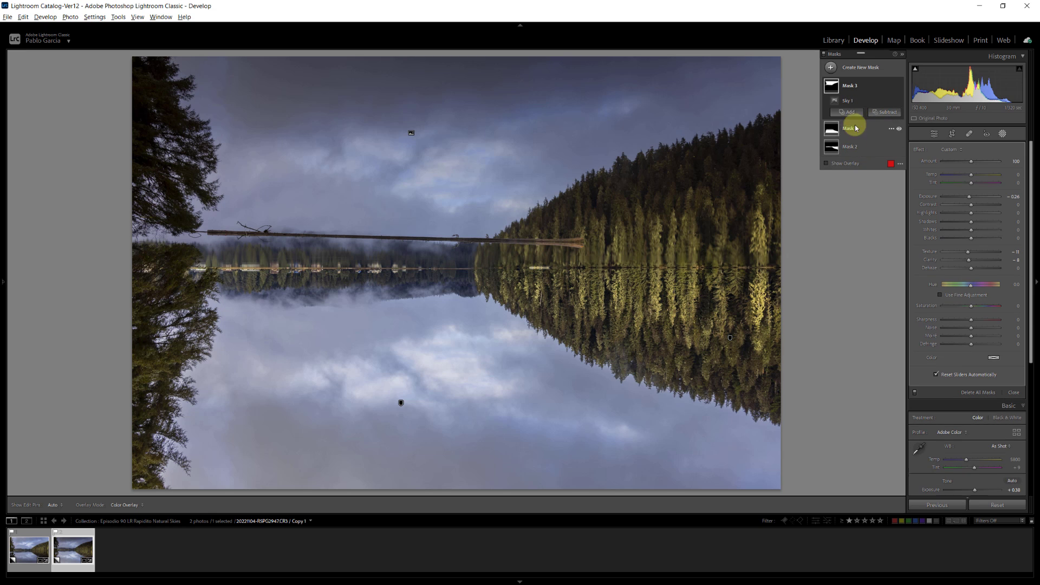
# Intersect Mask 3 with a linear gradient drawn from the upper sky down to the shoreline.
pyautogui.click(862, 92)
pyautogui.keyDown('alt'); pyautogui.click(865, 112); pyautogui.keyUp('alt')
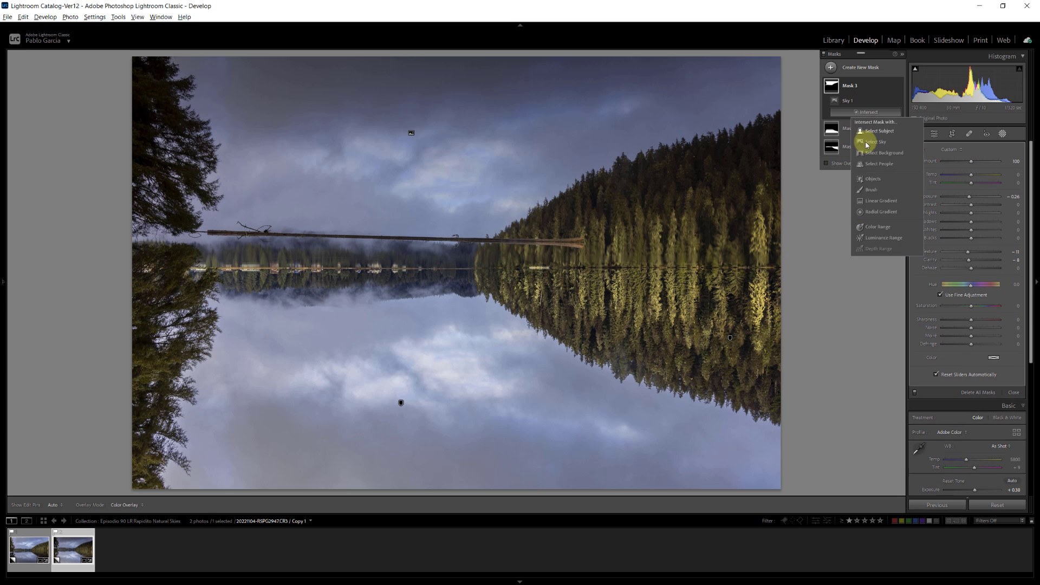
pyautogui.click(873, 200)
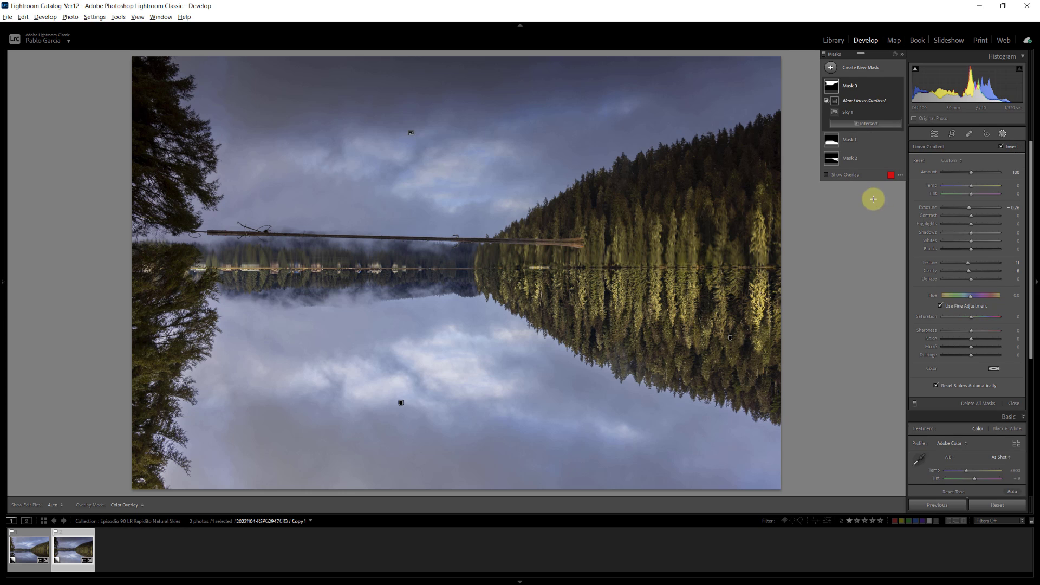
pyautogui.moveTo(439, 162); pyautogui.dragTo(438, 246)
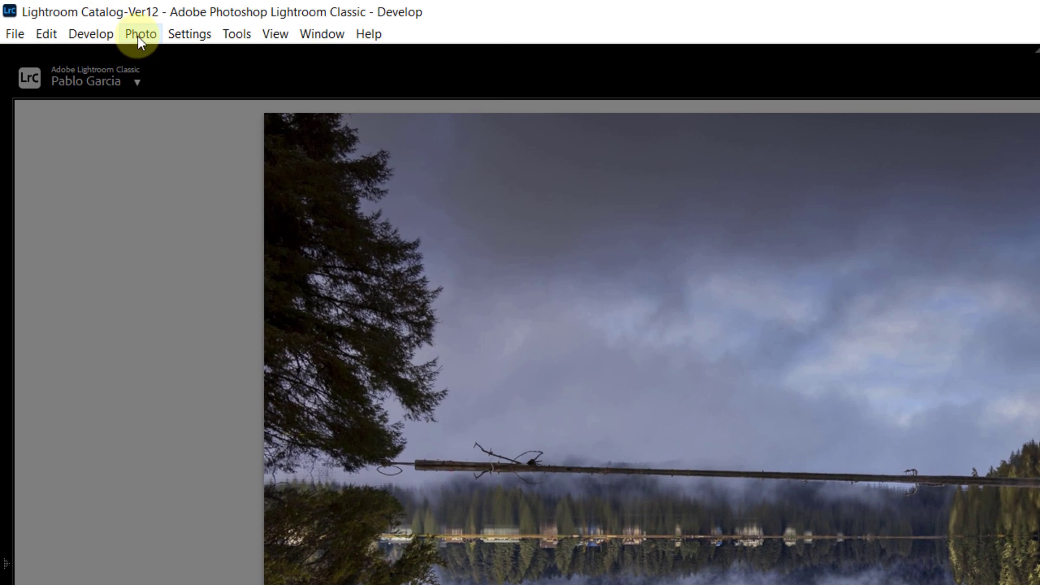
# Flip the lake photo vertically again so the darkened reflection sits below the horizon.
pyautogui.click(138, 35)
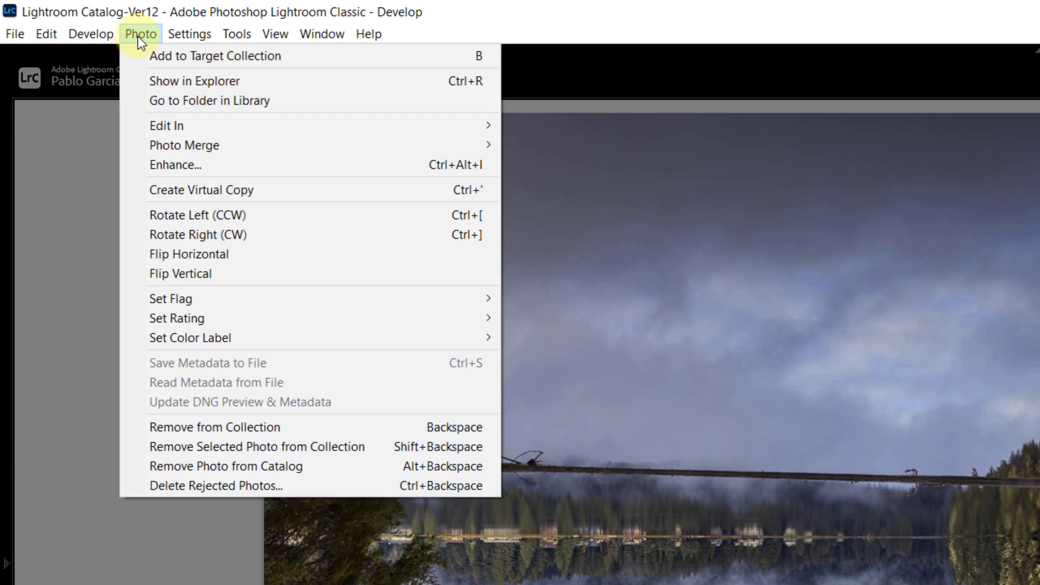
pyautogui.click(204, 277)
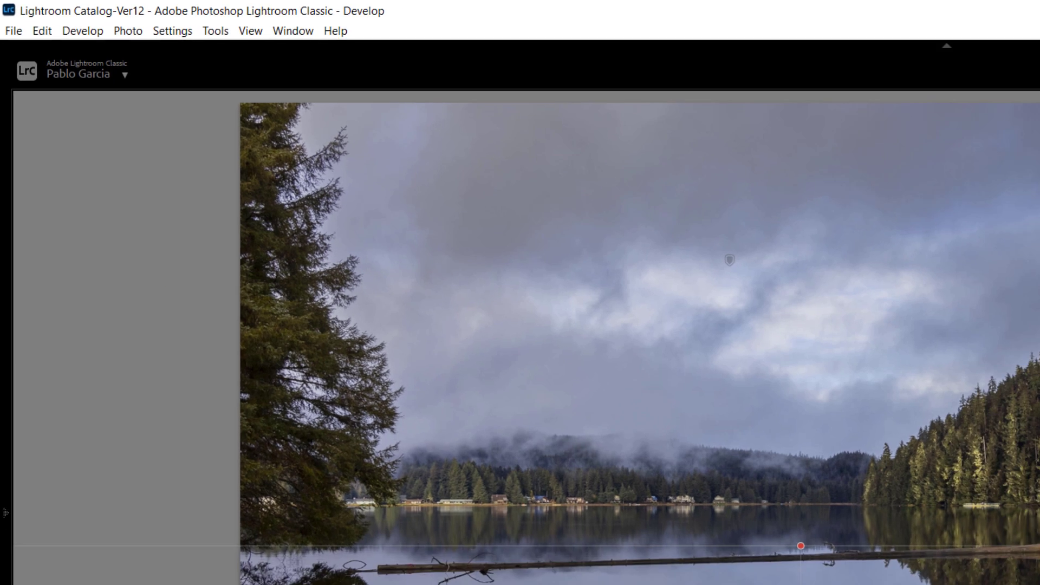